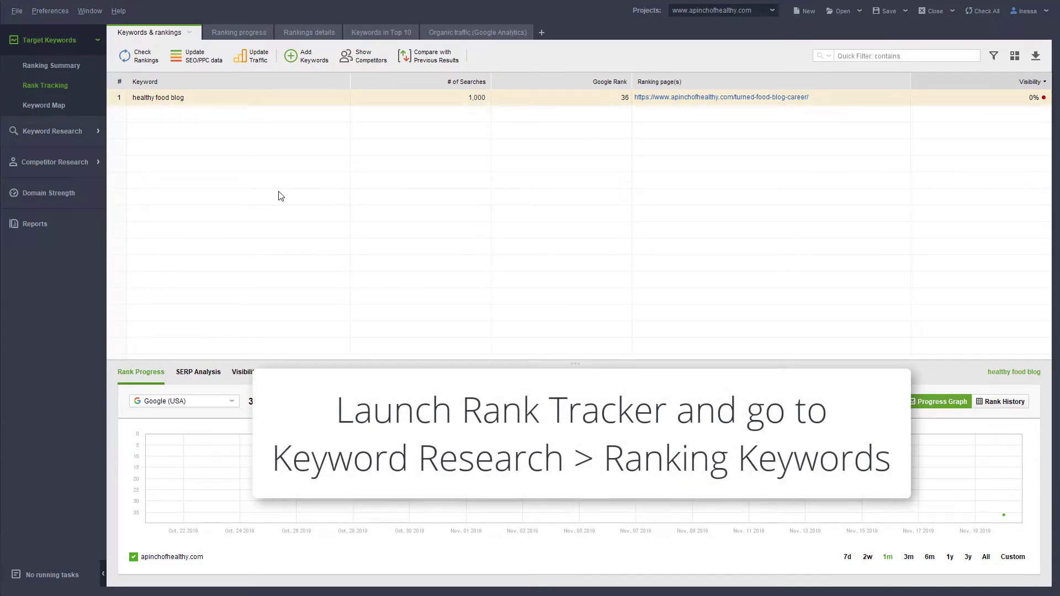
Step: Search Ranking Keywords for the pasted competitor domain gimmesomeoven.com
{"action": "left_click", "coordinate": [95, 132]}
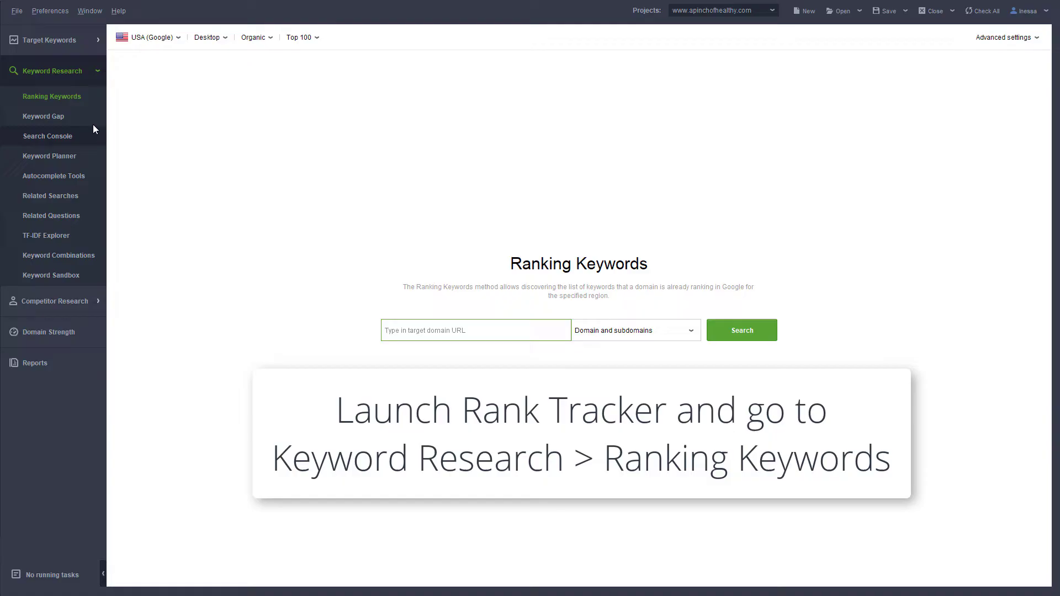
{"action": "left_click", "coordinate": [83, 97]}
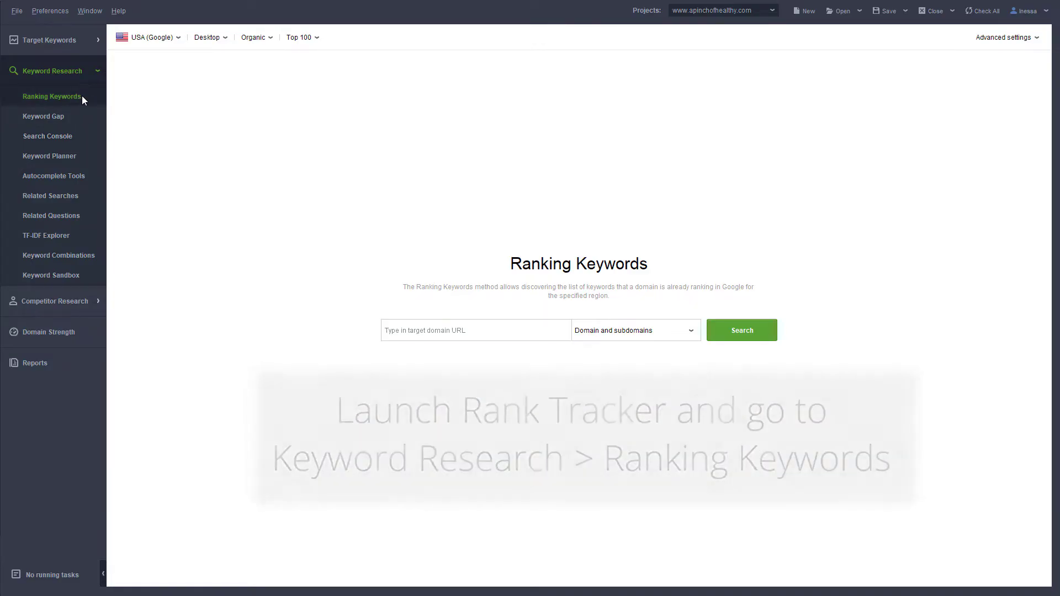
{"action": "left_click", "coordinate": [418, 330]}
{"action": "type", "text": "https://www.gimmesomeoven.com/"}
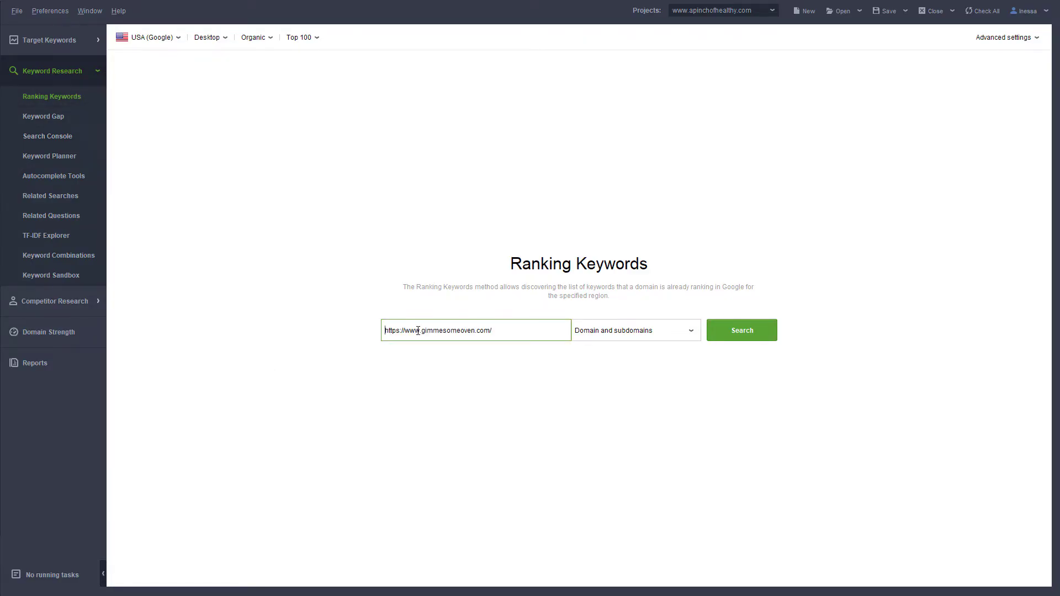
{"action": "left_click", "coordinate": [723, 339]}
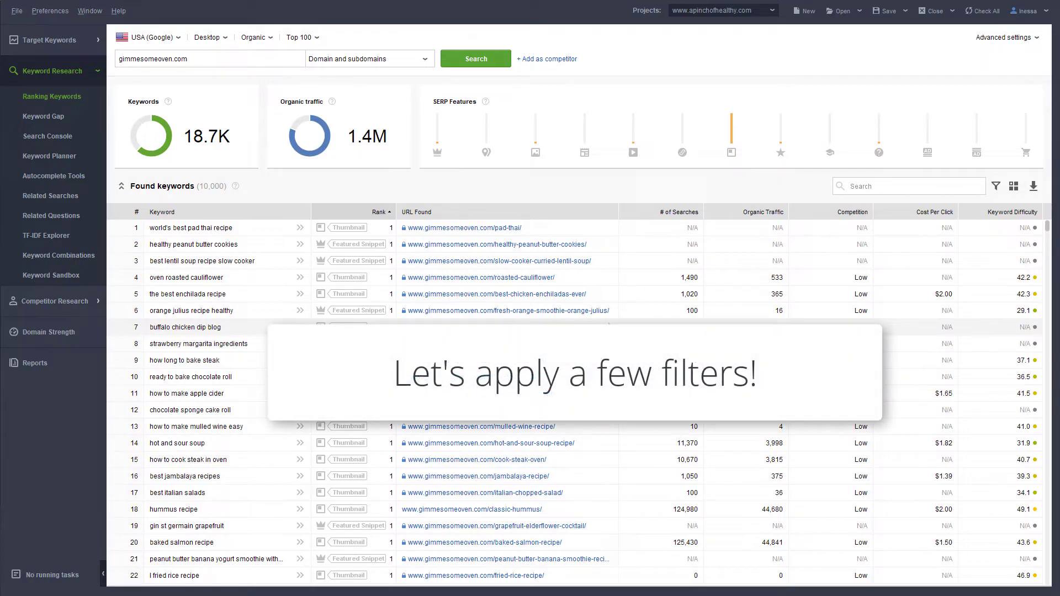
Step: Filter the found keywords to # of Searches more than 10 and Rank less than 2
{"action": "left_click", "coordinate": [996, 186]}
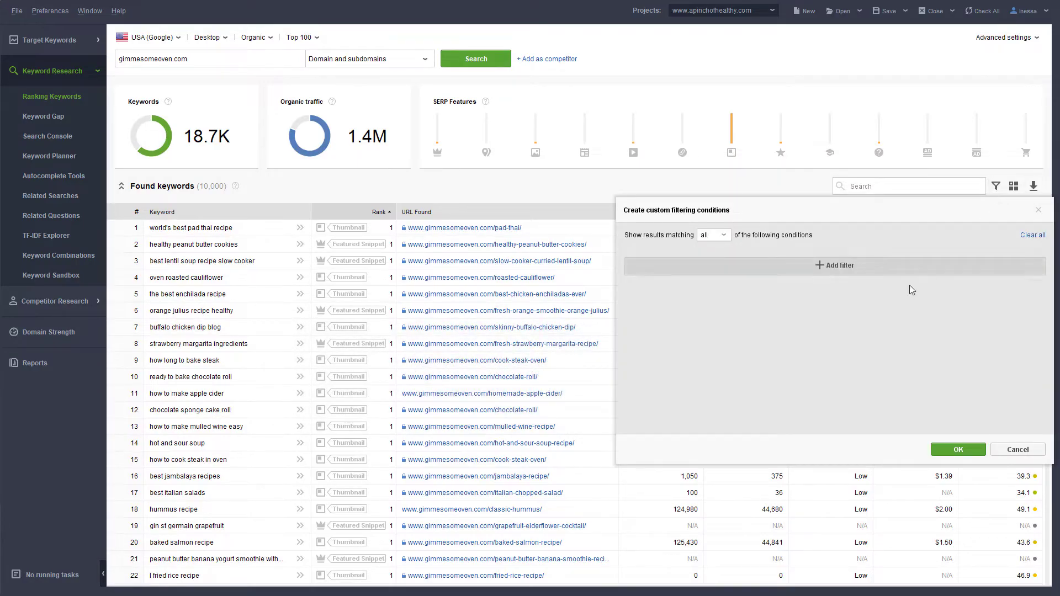
{"action": "left_click", "coordinate": [831, 266]}
{"action": "left_click", "coordinate": [880, 263]}
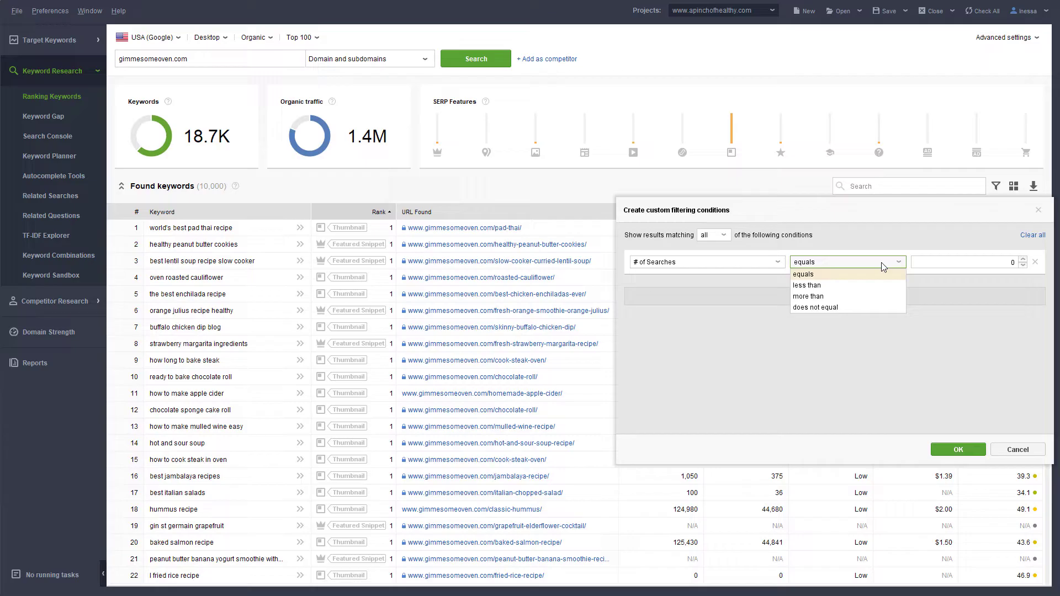
{"action": "left_click", "coordinate": [809, 297]}
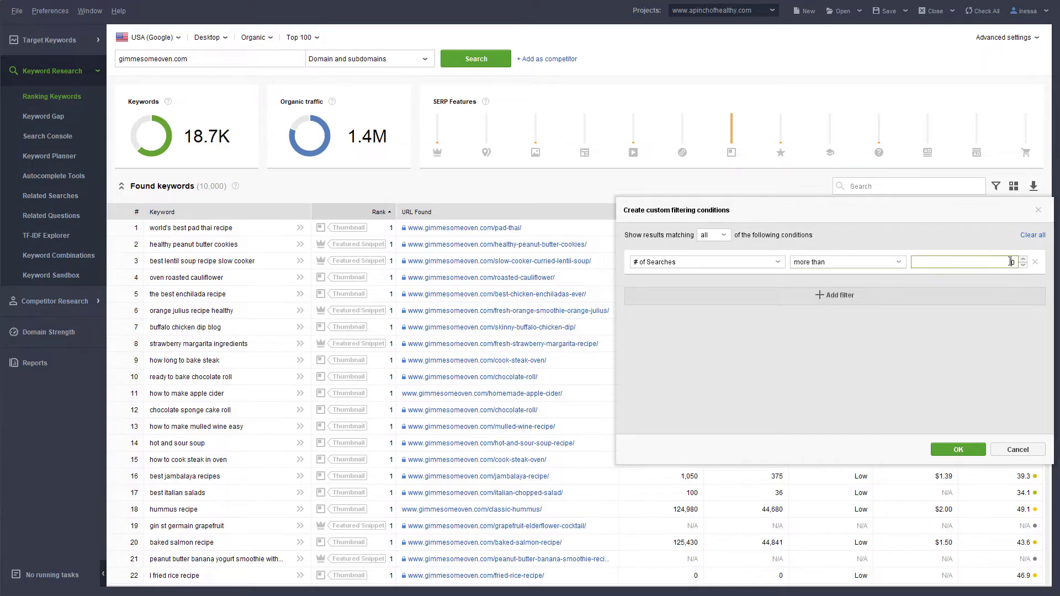
{"action": "left_click", "coordinate": [965, 262]}
{"action": "type", "text": "10"}
{"action": "left_click", "coordinate": [889, 294]}
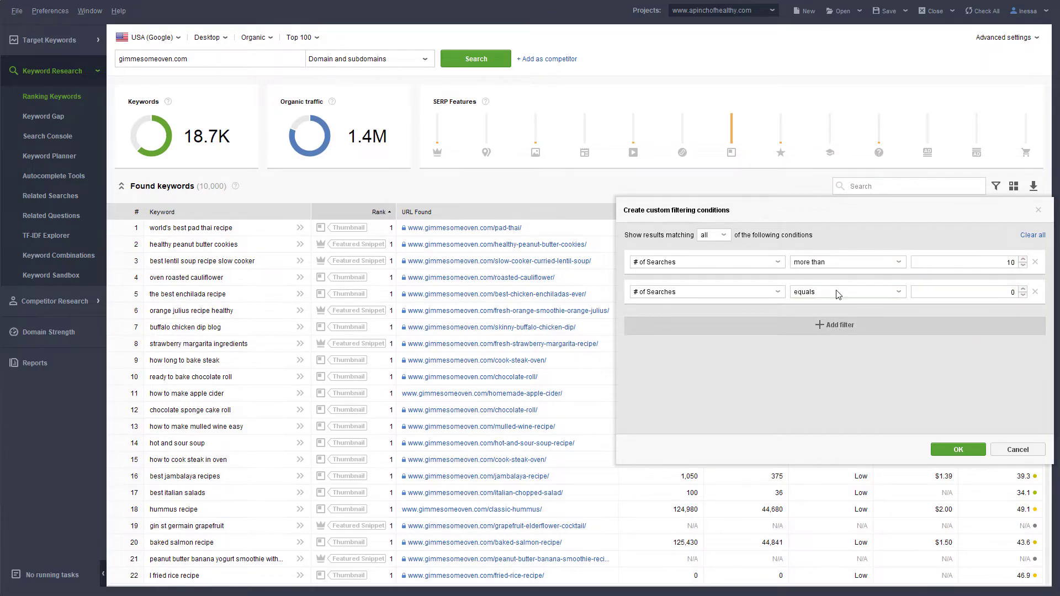
{"action": "left_click", "coordinate": [777, 292]}
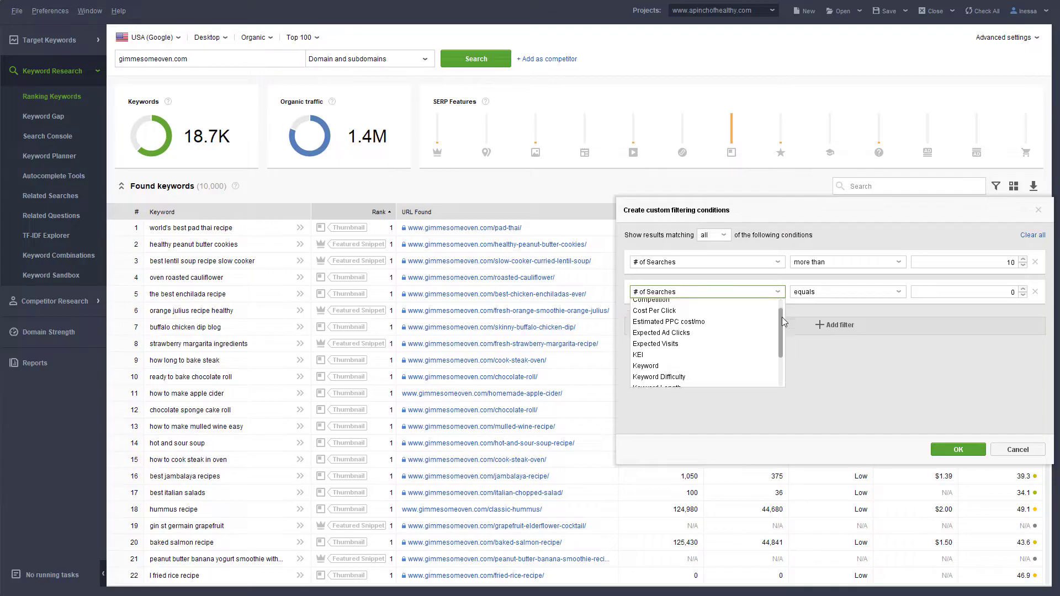
{"action": "left_click_drag", "start_coordinate": [782, 312], "coordinate": [783, 353]}
{"action": "left_click", "coordinate": [749, 360]}
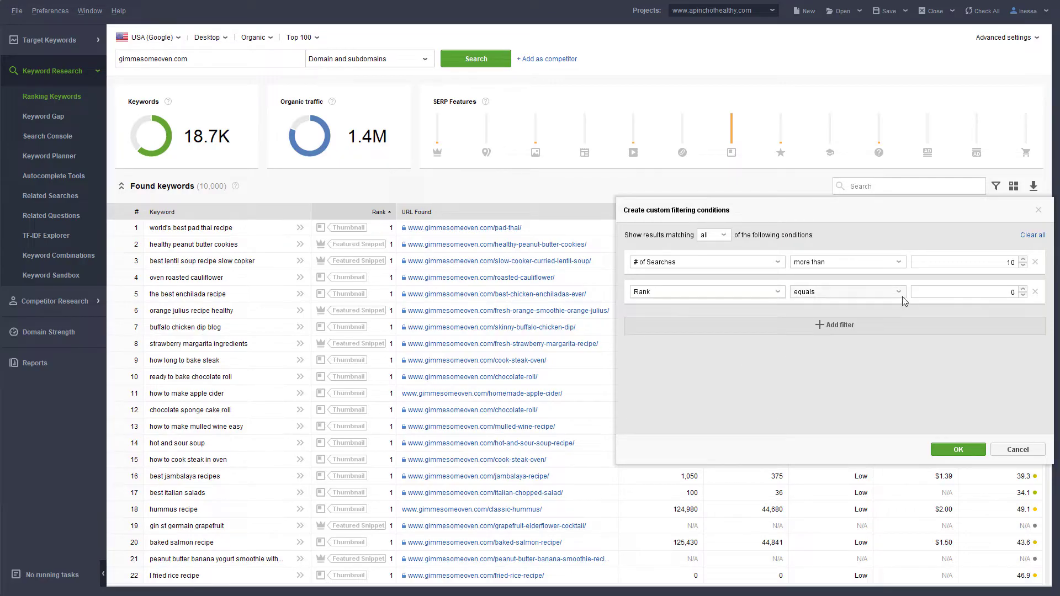
{"action": "left_click", "coordinate": [899, 295]}
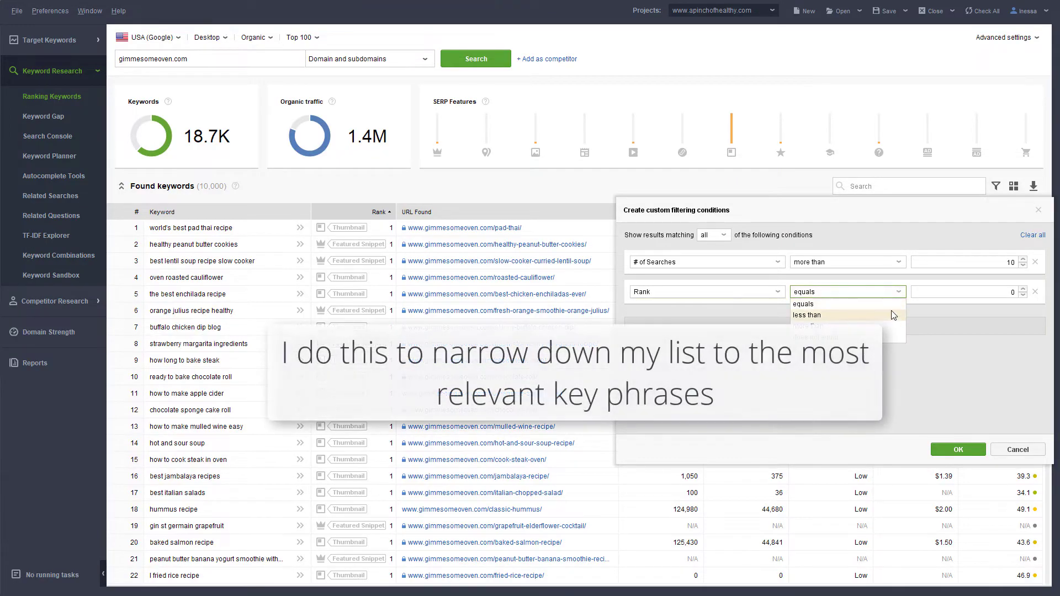
{"action": "left_click", "coordinate": [806, 315]}
{"action": "left_click", "coordinate": [1018, 292]}
{"action": "type", "text": "20"}
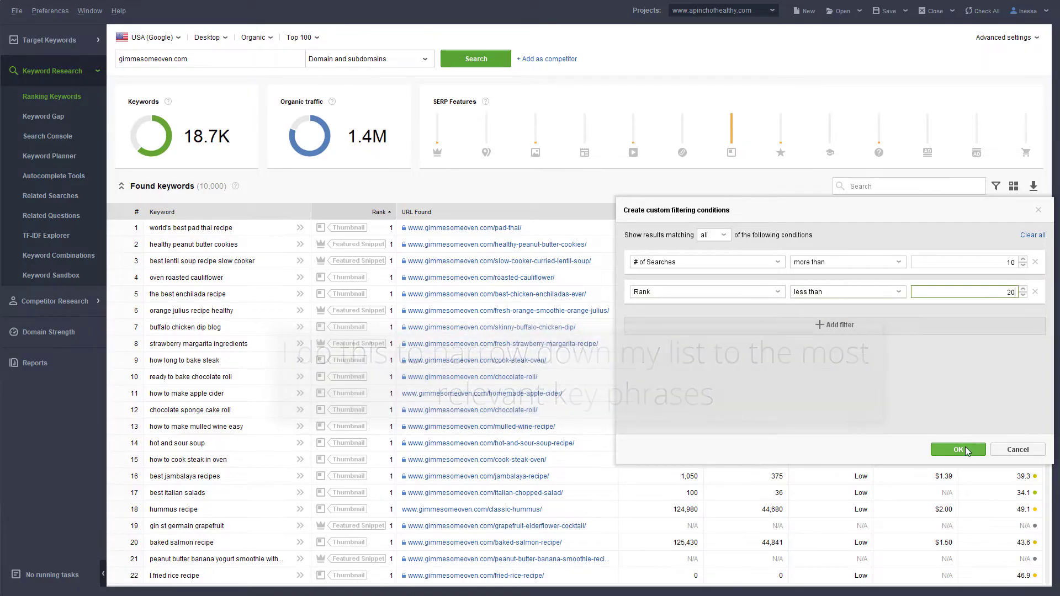
{"action": "left_click", "coordinate": [963, 450]}
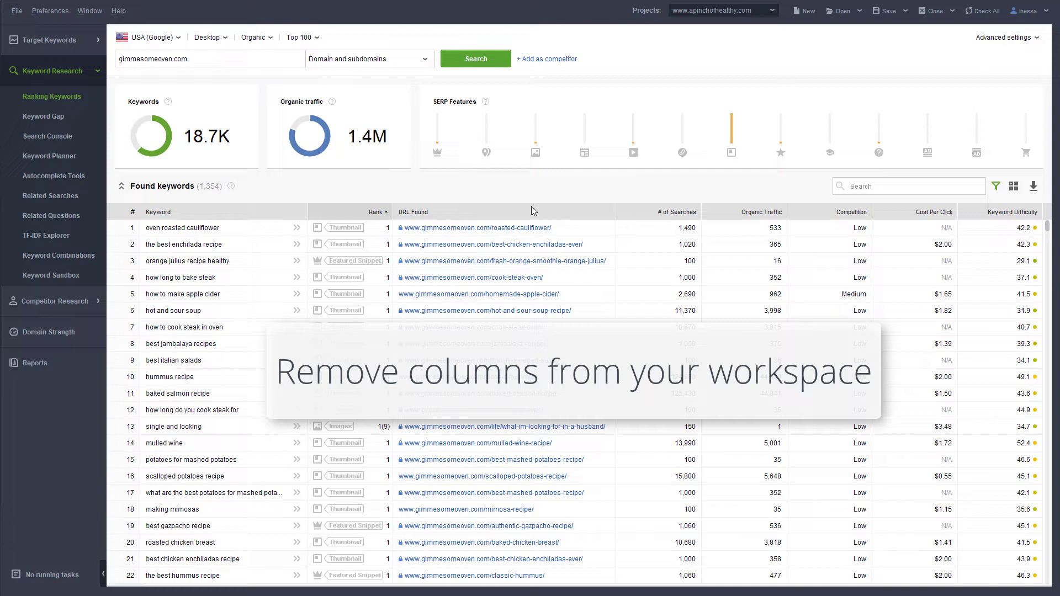
Step: Hide Rank, # of Searches, Cost Per Click and other columns, keeping Keyword and URL Found
{"action": "right_click", "coordinate": [531, 207]}
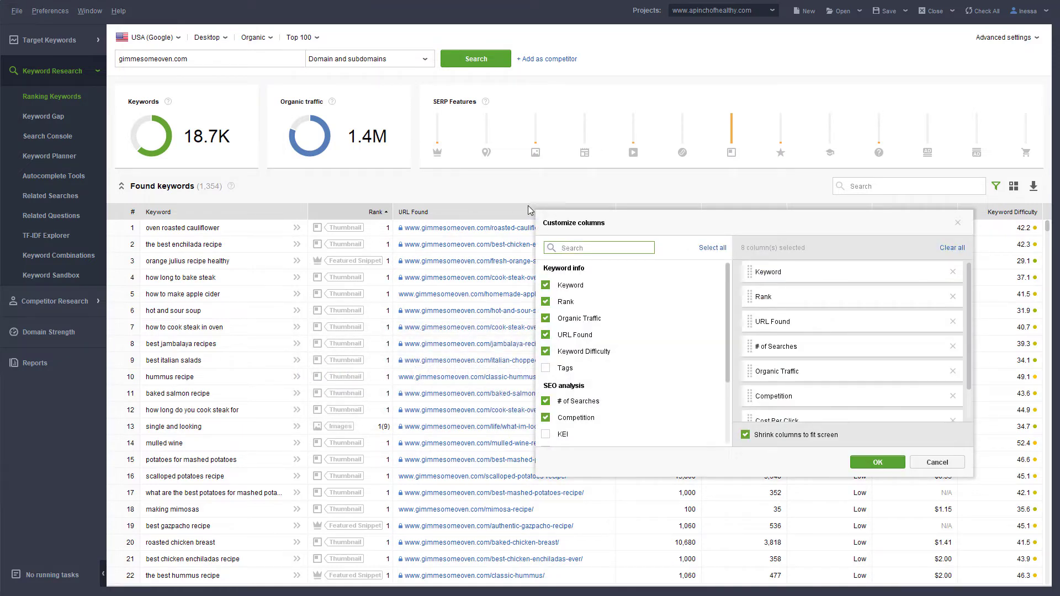
{"action": "left_click", "coordinate": [545, 303]}
{"action": "left_click", "coordinate": [545, 352]}
{"action": "left_click", "coordinate": [545, 402]}
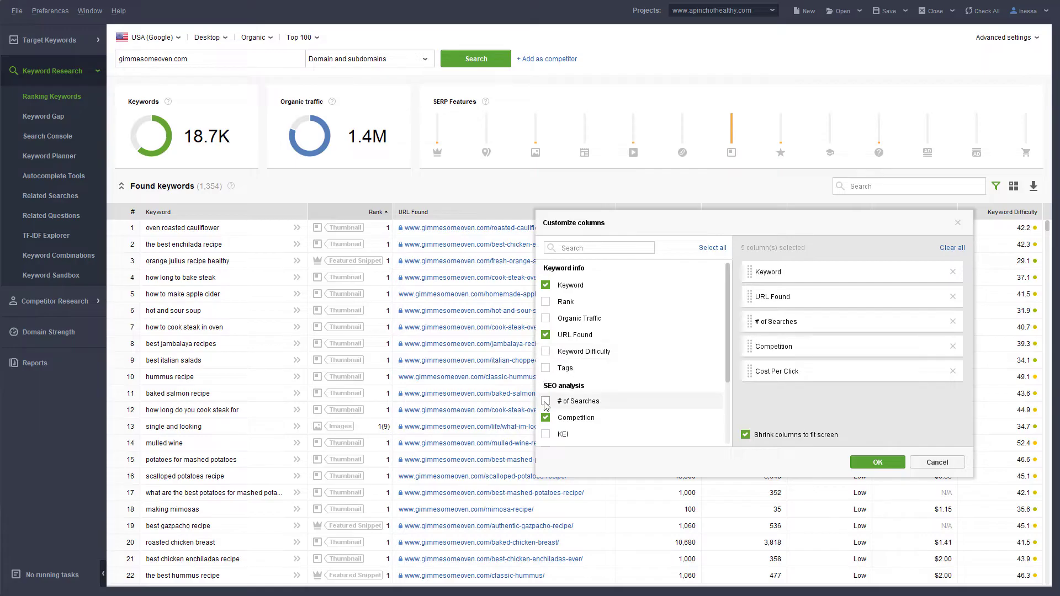
{"action": "scroll", "coordinate": [551, 411], "scroll_direction": "down", "scroll_amount": 3}
{"action": "left_click", "coordinate": [585, 405]}
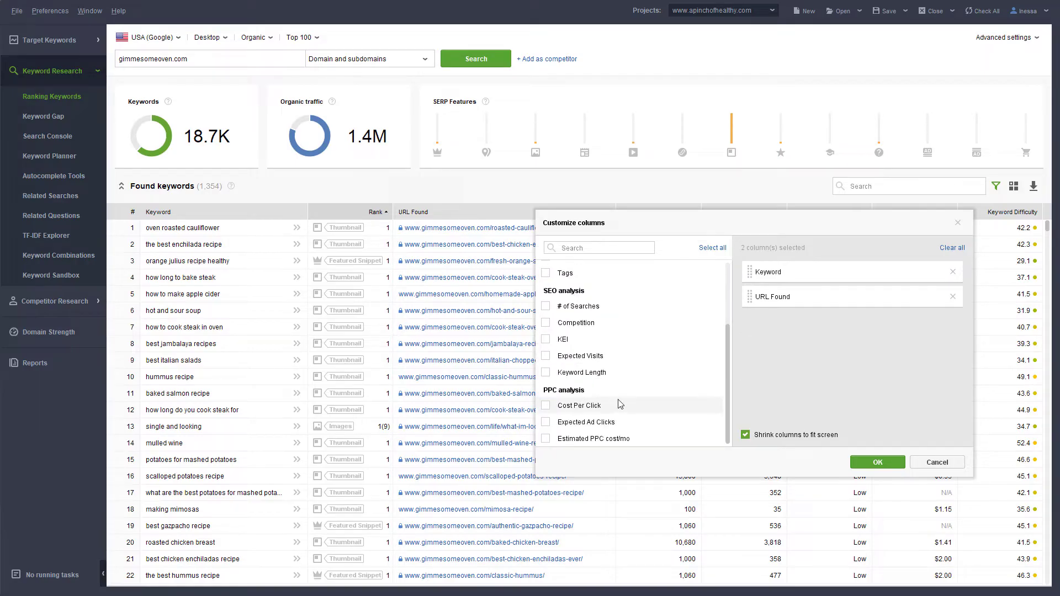
{"action": "scroll", "coordinate": [621, 405], "scroll_direction": "up", "scroll_amount": 3}
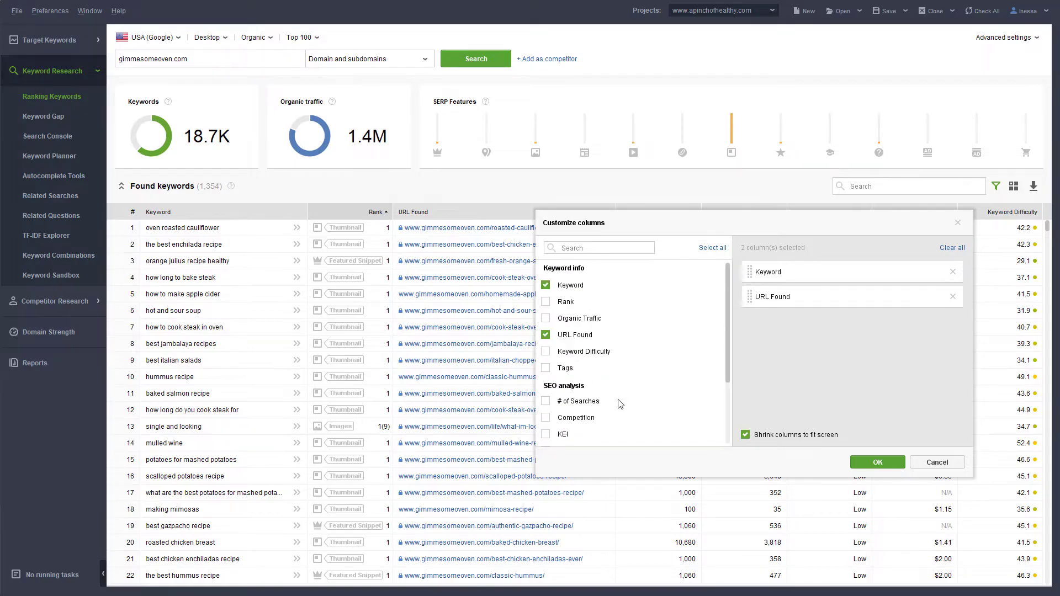
{"action": "left_click", "coordinate": [873, 464]}
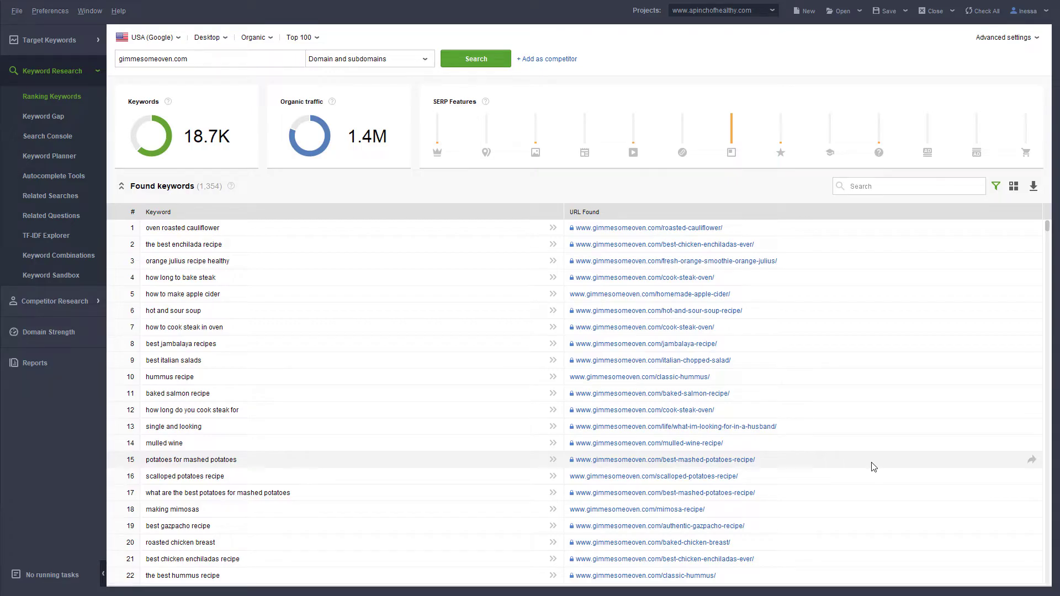
Step: Copy all 1,354 keyword rows with all columns and paste them into Excel
{"action": "left_click_drag", "start_coordinate": [1046, 228], "coordinate": [1047, 580]}
{"action": "key", "text": "ctrl+a"}
{"action": "right_click", "coordinate": [303, 416]}
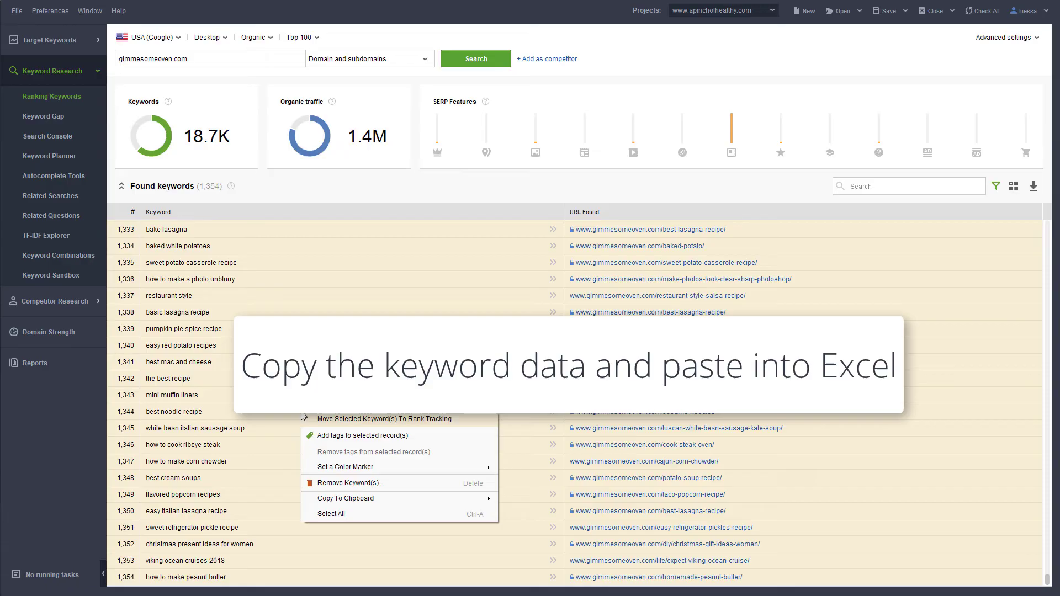
{"action": "mouse_move", "coordinate": [345, 498]}
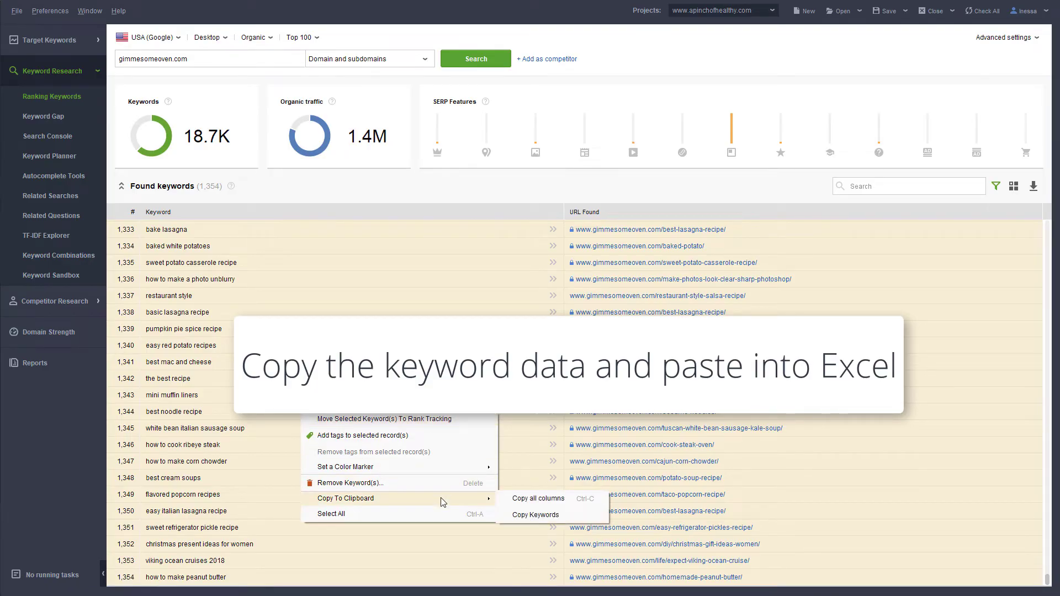
{"action": "left_click", "coordinate": [516, 499]}
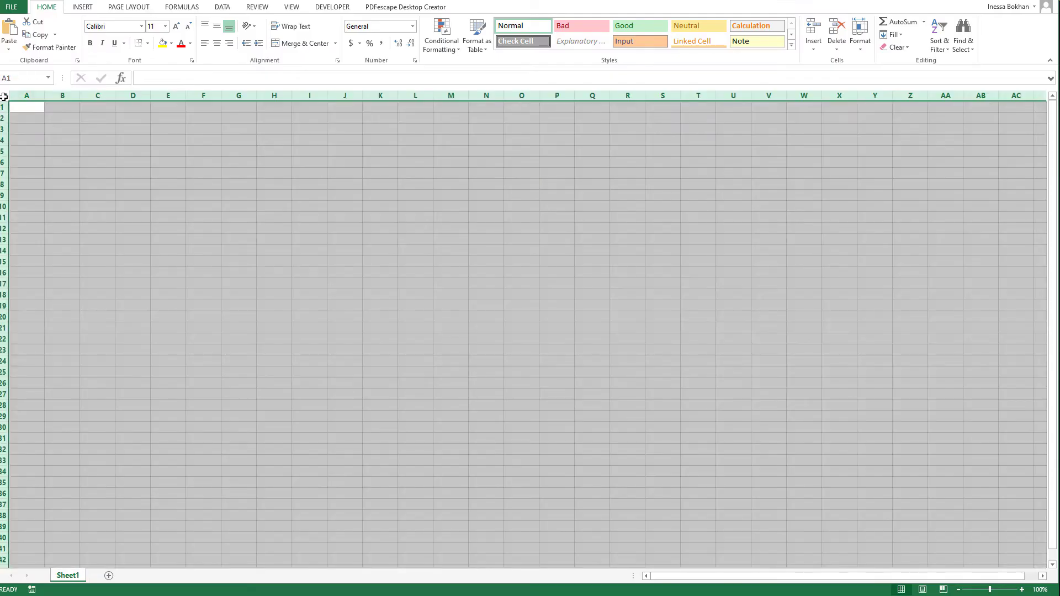
{"action": "key", "text": "ctrl+v"}
Step: Confirm the paste, widen column A, and delete the header row
{"action": "left_click", "coordinate": [491, 317]}
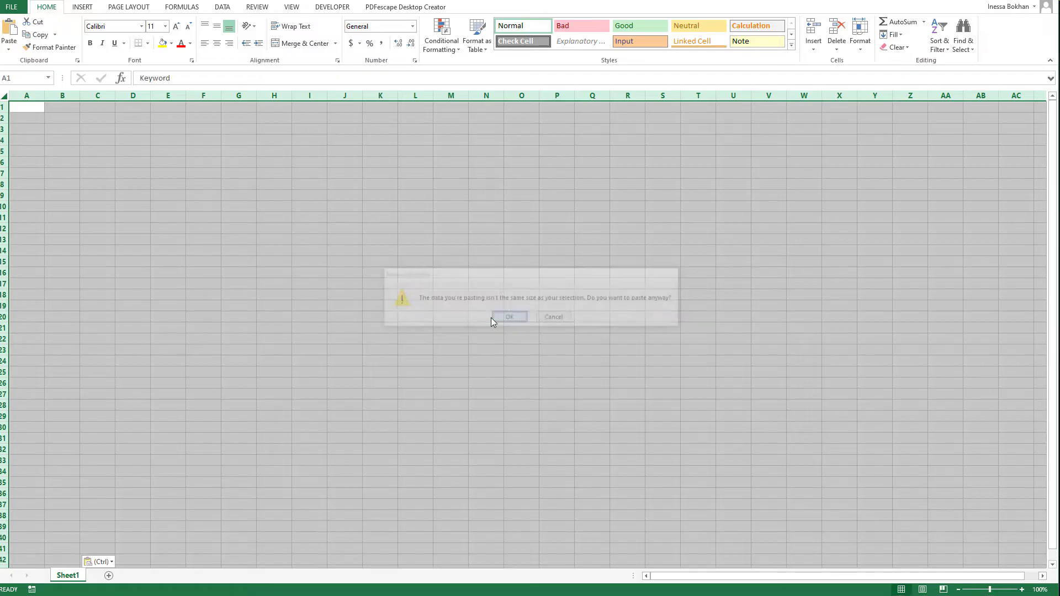
{"action": "left_click_drag", "start_coordinate": [44, 96], "coordinate": [105, 97]}
{"action": "right_click", "coordinate": [3, 107]}
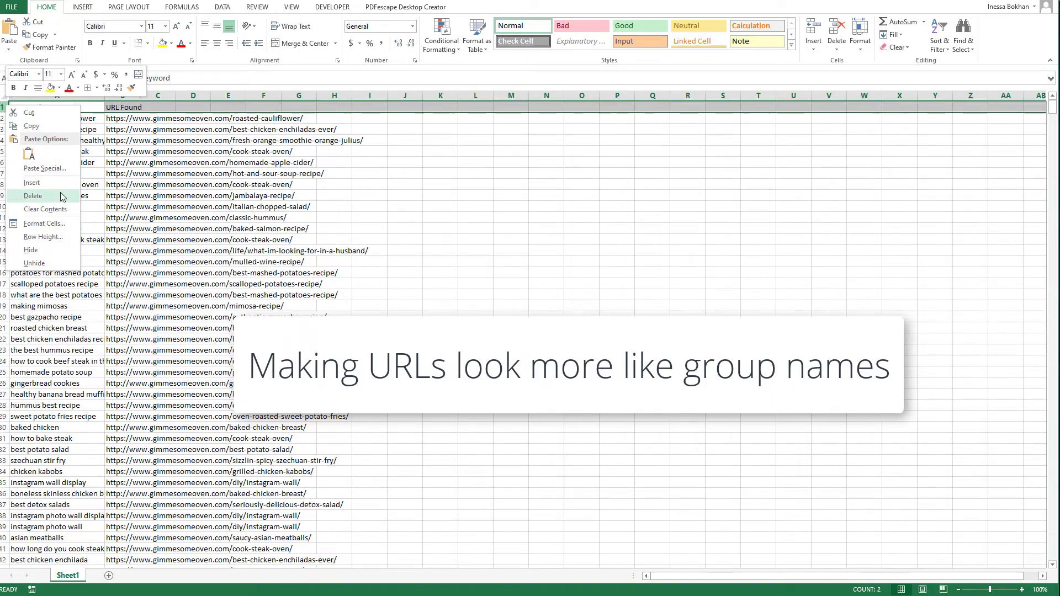
{"action": "left_click", "coordinate": [61, 196]}
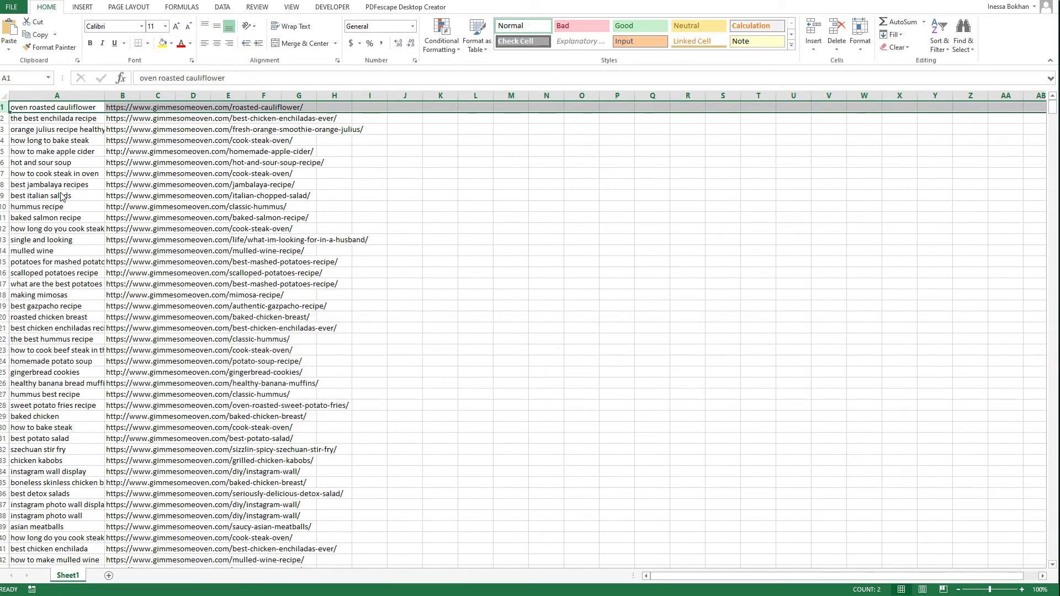
Step: Replace every hyphen in the sheet with a space
{"action": "left_click", "coordinate": [4, 95]}
{"action": "key", "text": "ctrl+f"}
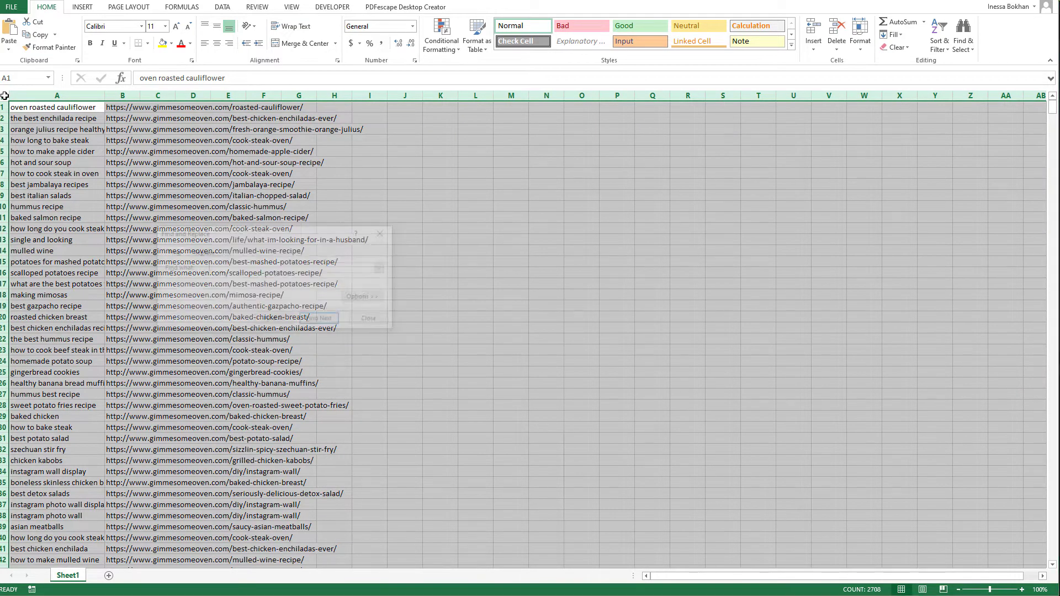
{"action": "left_click", "coordinate": [202, 253]}
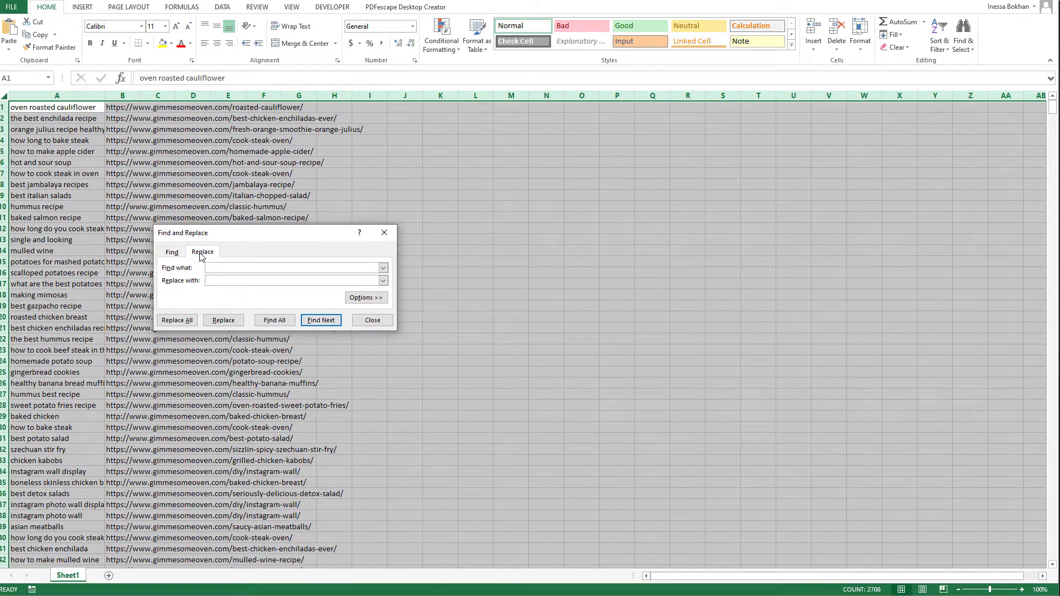
{"action": "left_click", "coordinate": [215, 266]}
{"action": "type", "text": "-"}
{"action": "left_click", "coordinate": [177, 320]}
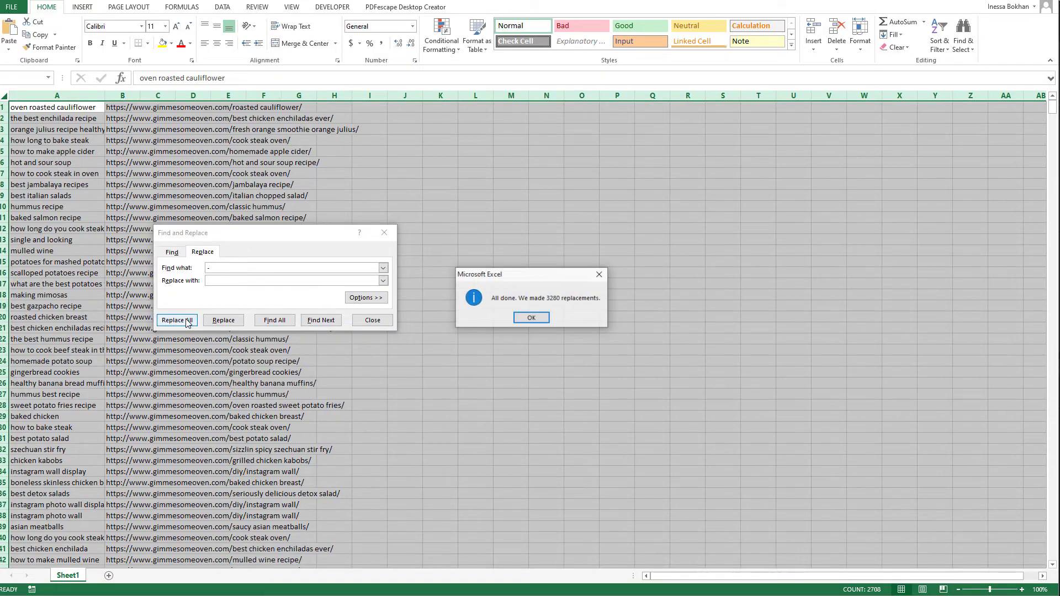
{"action": "left_click", "coordinate": [525, 322]}
{"action": "left_click", "coordinate": [373, 320]}
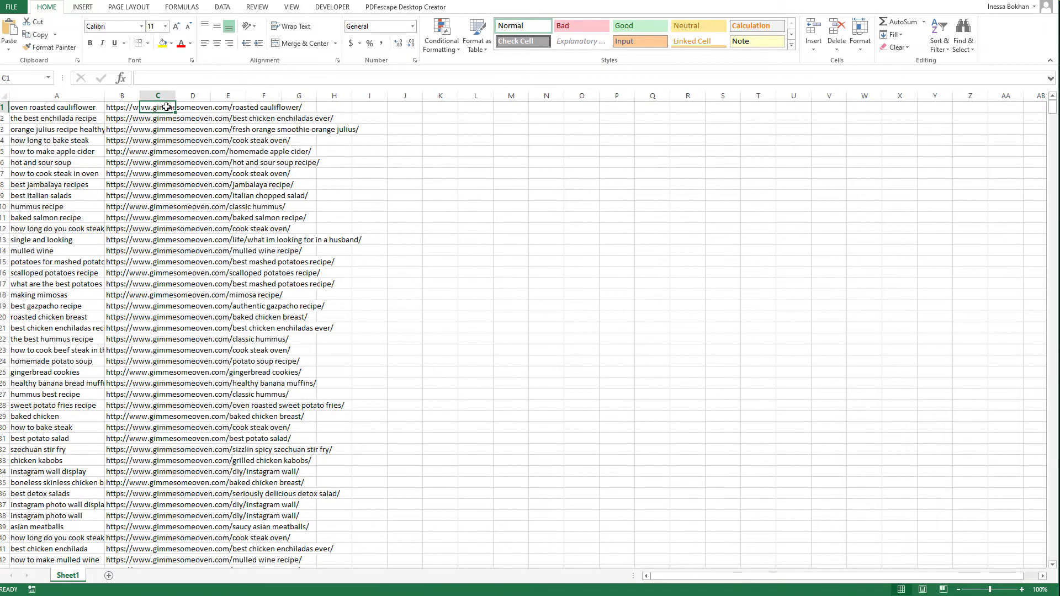
{"action": "left_click", "coordinate": [114, 108]}
{"action": "left_click_drag", "start_coordinate": [267, 78], "coordinate": [138, 77]}
{"action": "key", "text": "Return"}
{"action": "left_click", "coordinate": [5, 95]}
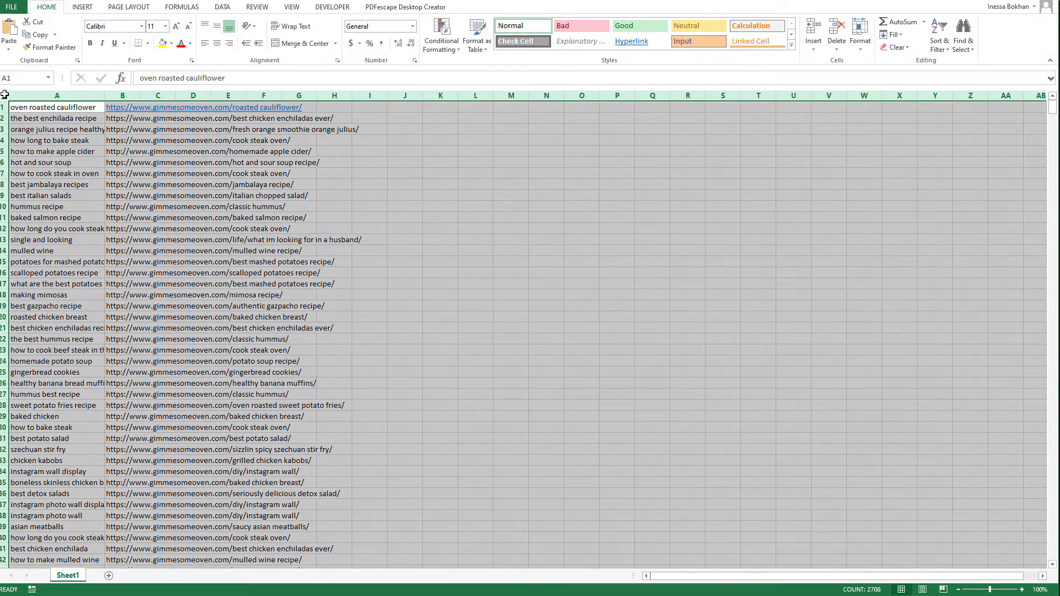
{"action": "key", "text": "ctrl+f"}
{"action": "left_click", "coordinate": [206, 269]}
{"action": "key", "text": "ctrl+v"}
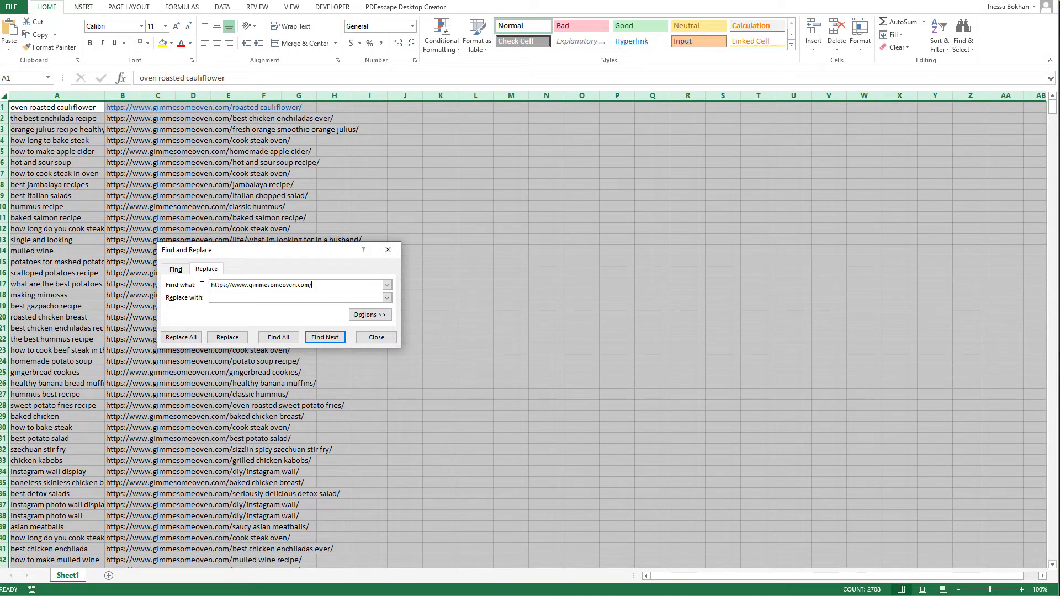
{"action": "left_click", "coordinate": [216, 299]}
{"action": "left_click", "coordinate": [181, 337]}
{"action": "left_click", "coordinate": [532, 323]}
{"action": "left_click", "coordinate": [377, 338]}
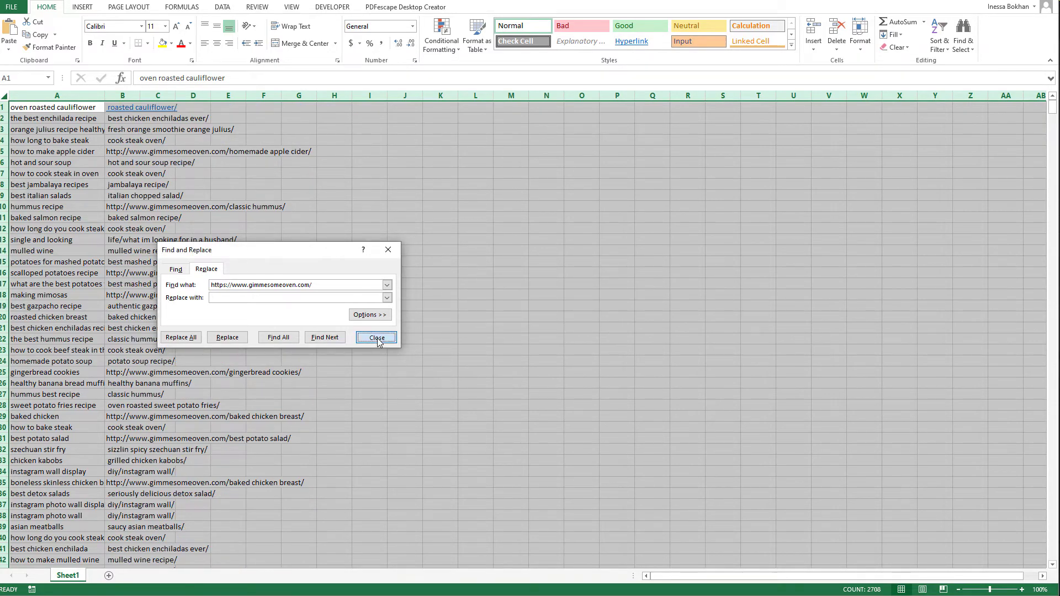
{"action": "left_click", "coordinate": [44, 107]}
{"action": "scroll", "coordinate": [50, 169], "scroll_direction": "down", "scroll_amount": 3}
{"action": "scroll", "coordinate": [50, 169], "scroll_direction": "down", "scroll_amount": 4}
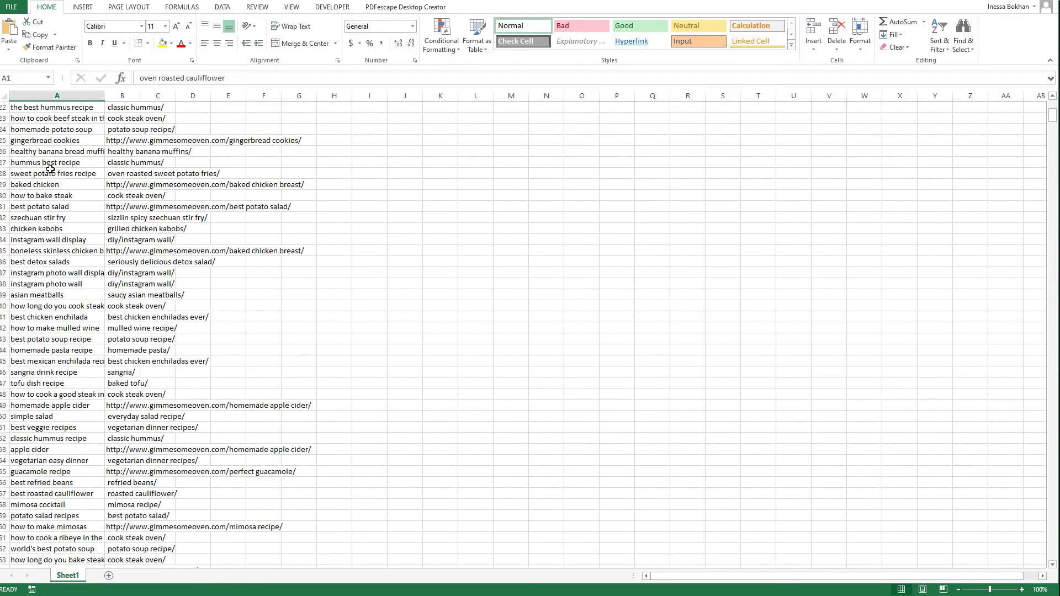
{"action": "scroll", "coordinate": [50, 169], "scroll_direction": "up", "scroll_amount": 7}
Step: Save the sheet to Documents as CSV (Comma delimited) named kwmap_example, keeping the format
{"action": "left_click", "coordinate": [11, 7]}
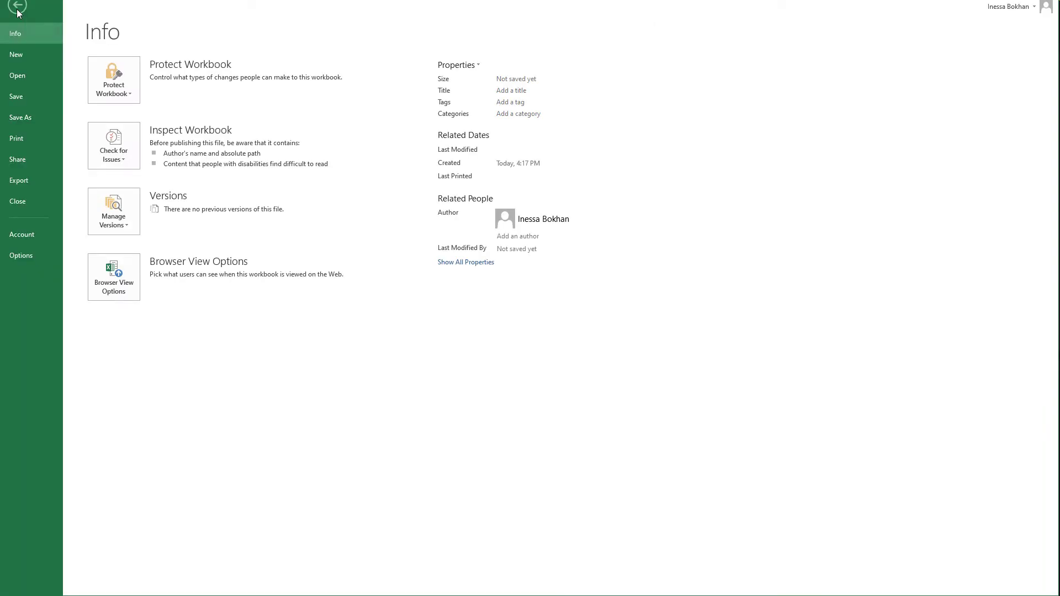
{"action": "left_click", "coordinate": [42, 117]}
{"action": "left_click", "coordinate": [276, 102]}
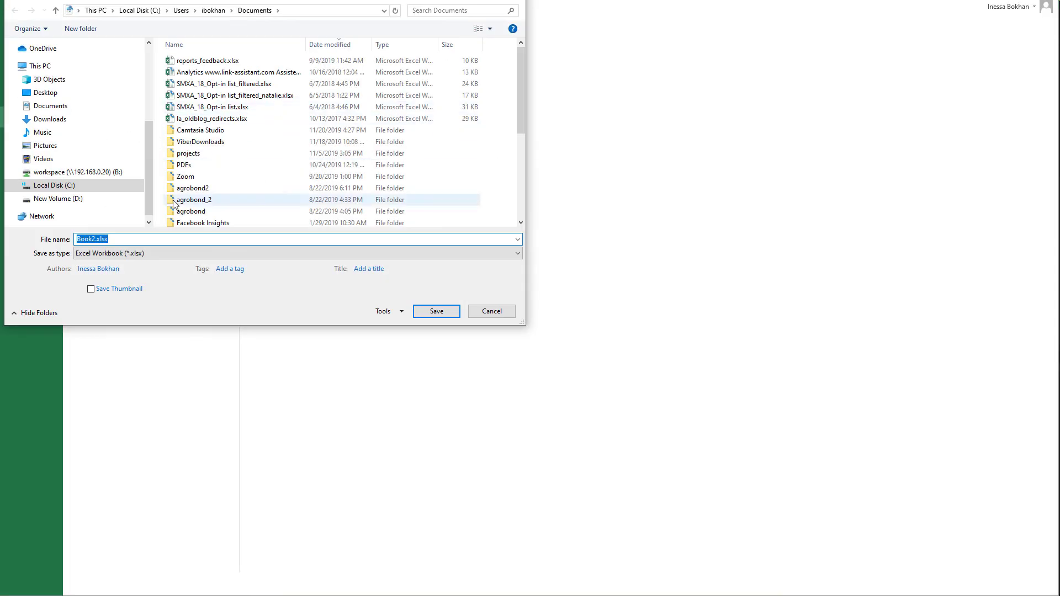
{"action": "left_click", "coordinate": [298, 253]}
{"action": "left_click", "coordinate": [393, 384]}
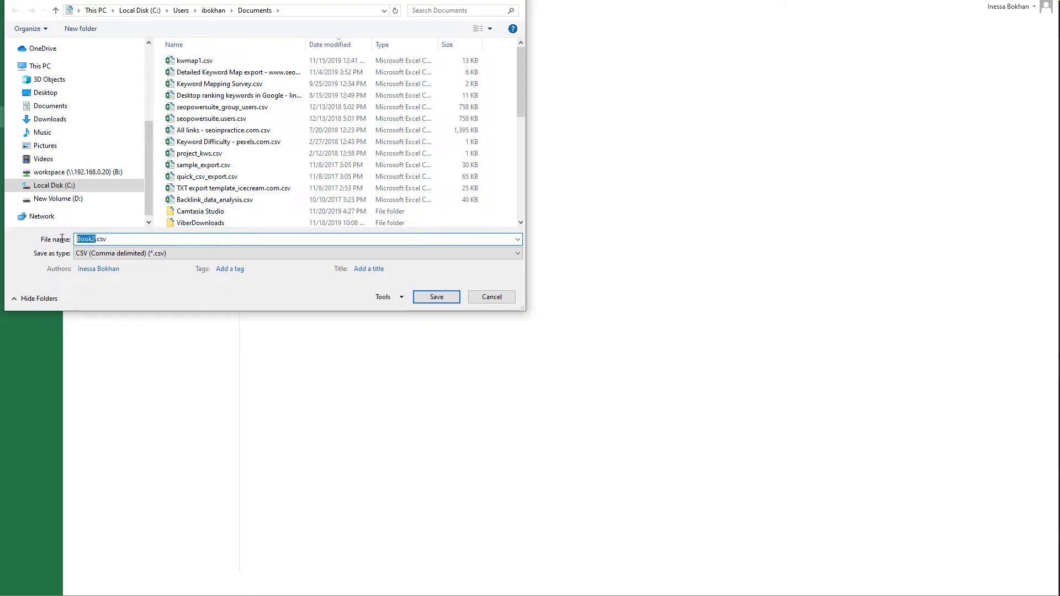
{"action": "type", "text": "kwmap_example"}
{"action": "key", "text": "Return"}
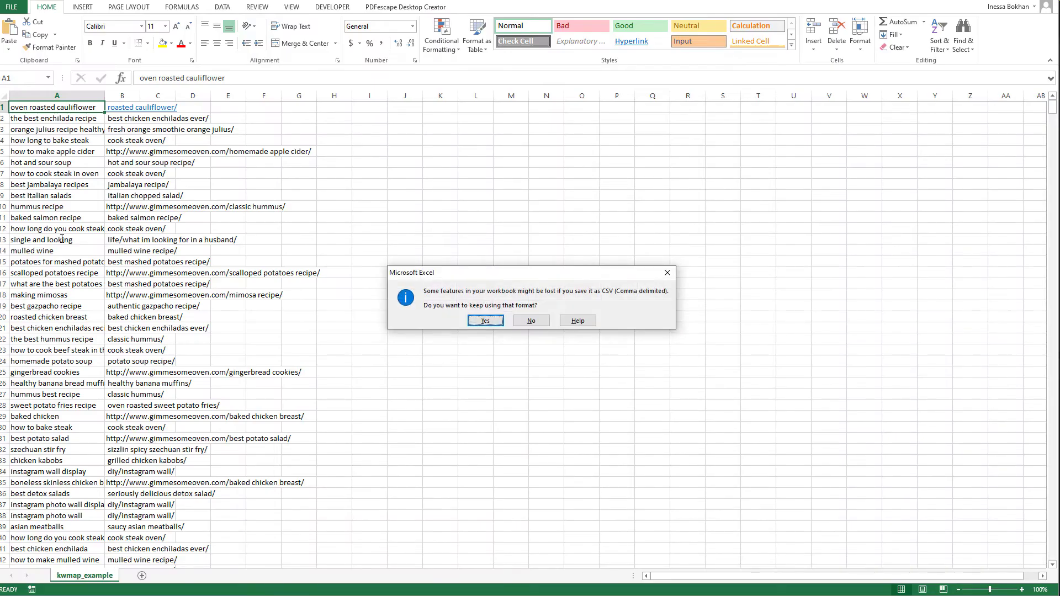
{"action": "left_click", "coordinate": [485, 321]}
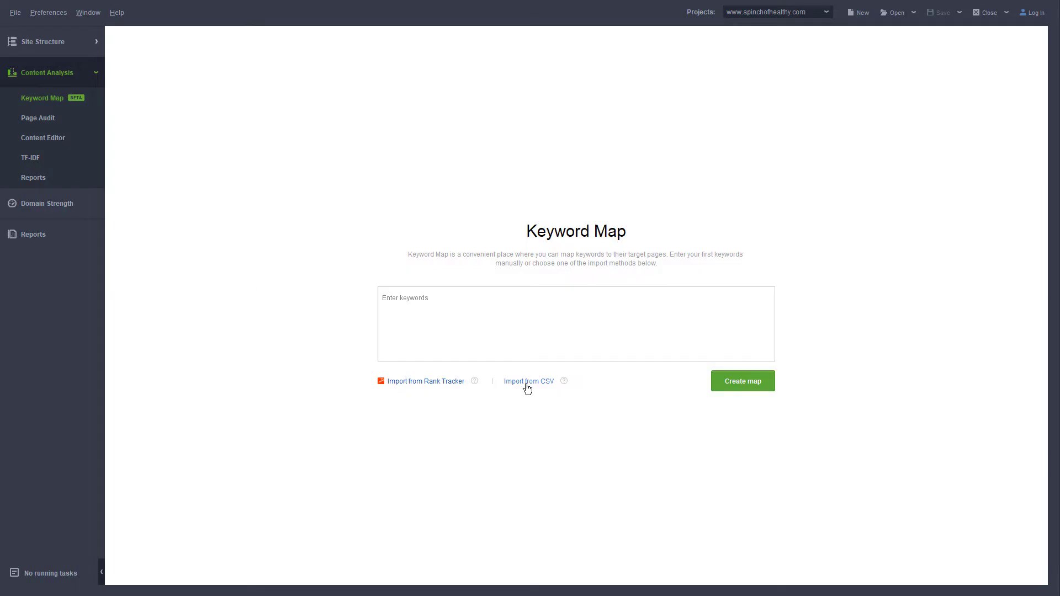
Step: Import kwmap_example.csv into the Keyword Map
{"action": "left_click", "coordinate": [527, 388]}
{"action": "left_click_drag", "start_coordinate": [508, 386], "coordinate": [691, 385]}
{"action": "left_click", "coordinate": [579, 233]}
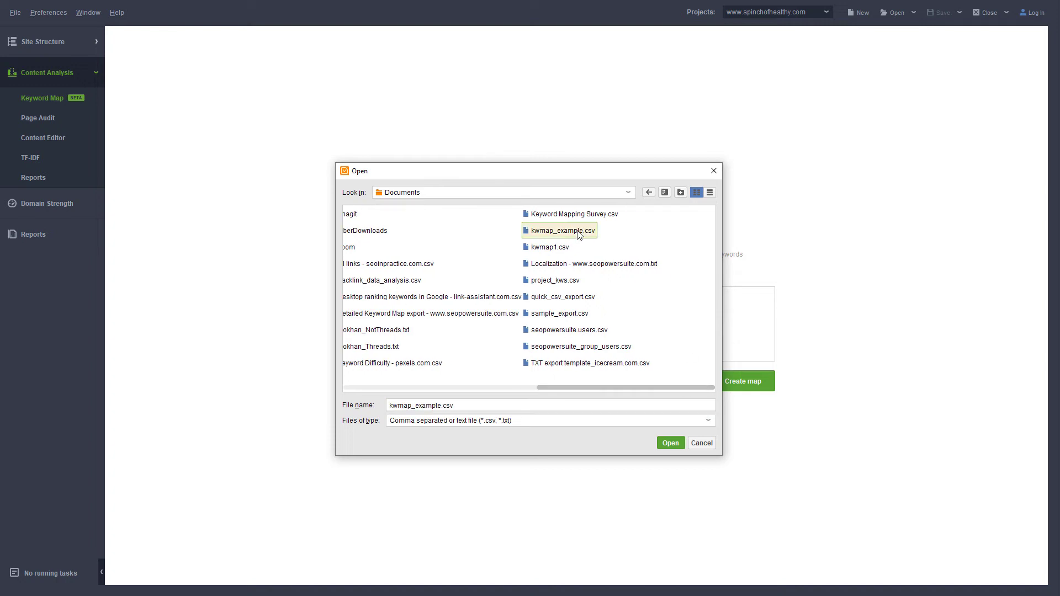
{"action": "left_click", "coordinate": [670, 442]}
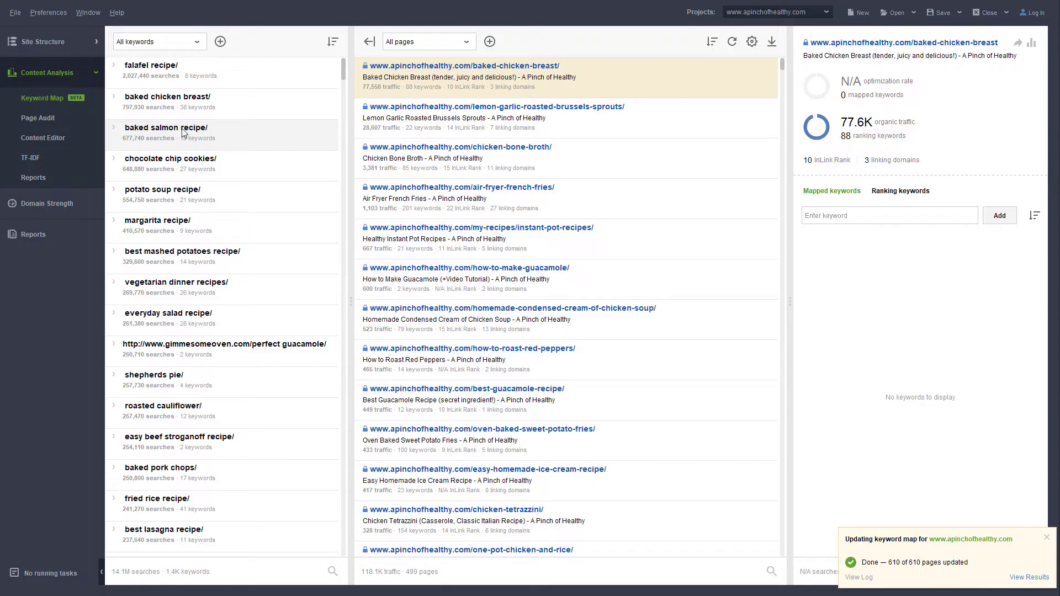
Step: Map the keyword baked salmon to the easy grilled salmon grill pan page
{"action": "left_click", "coordinate": [117, 132]}
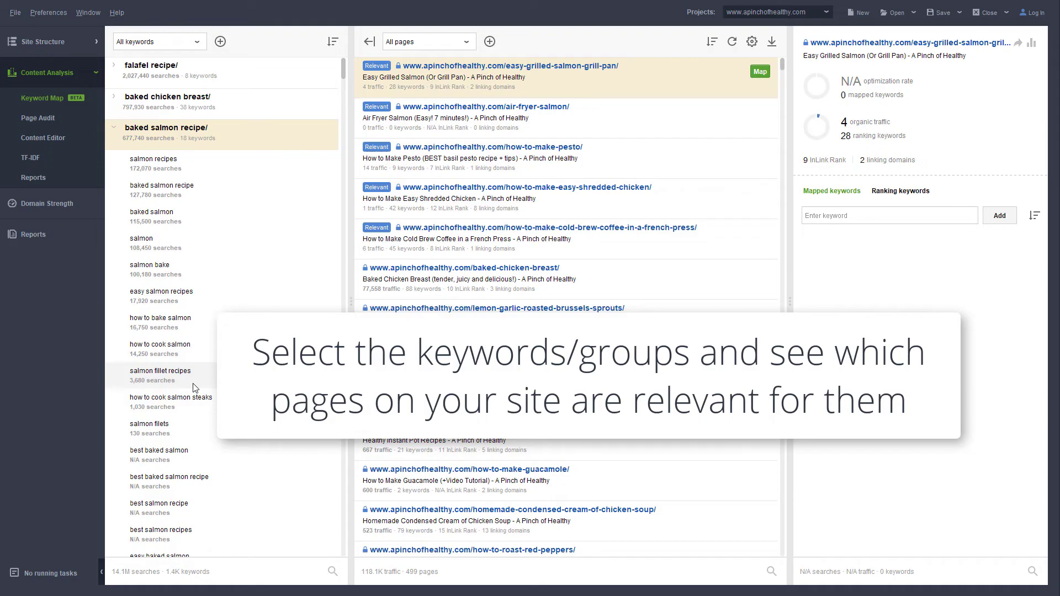
{"action": "left_click", "coordinate": [206, 225]}
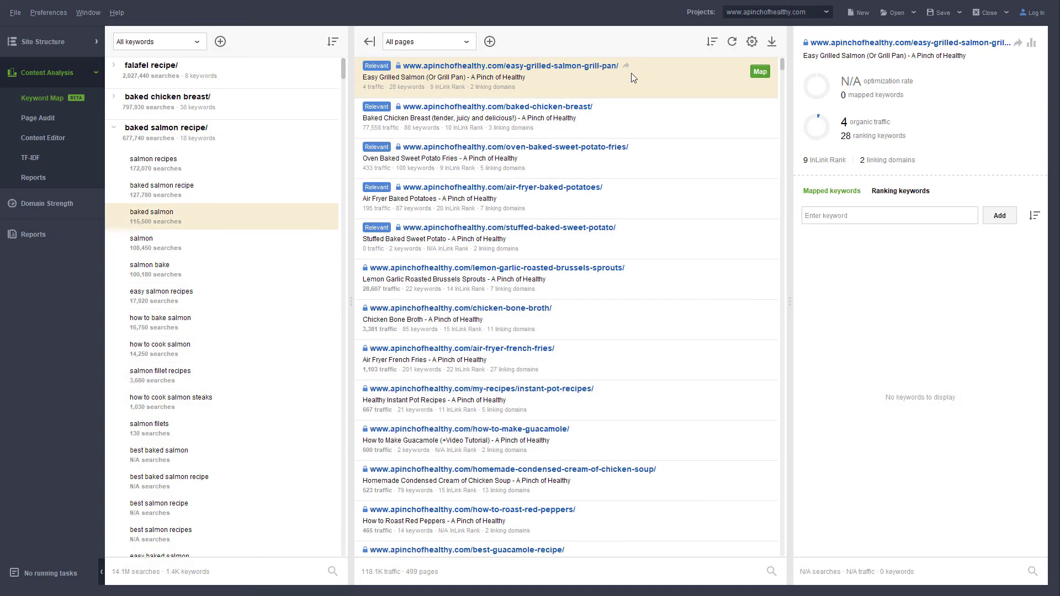
{"action": "left_click", "coordinate": [759, 73]}
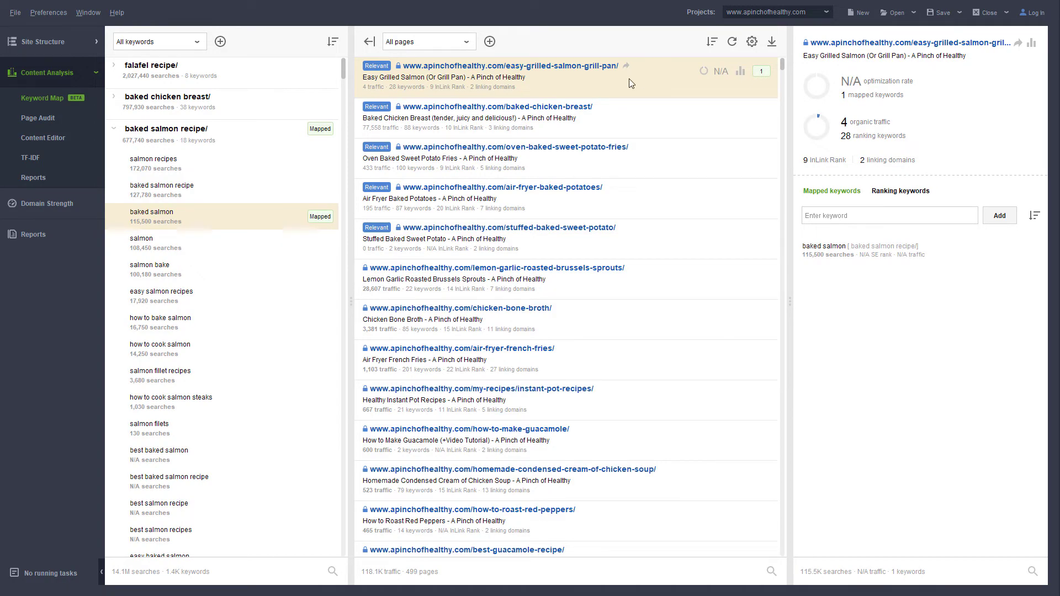
Step: Remove the how to cut a mango keyword group
{"action": "scroll", "coordinate": [230, 331], "scroll_direction": "down", "scroll_amount": 10}
{"action": "scroll", "coordinate": [230, 331], "scroll_direction": "down", "scroll_amount": 10}
{"action": "left_click", "coordinate": [231, 330]}
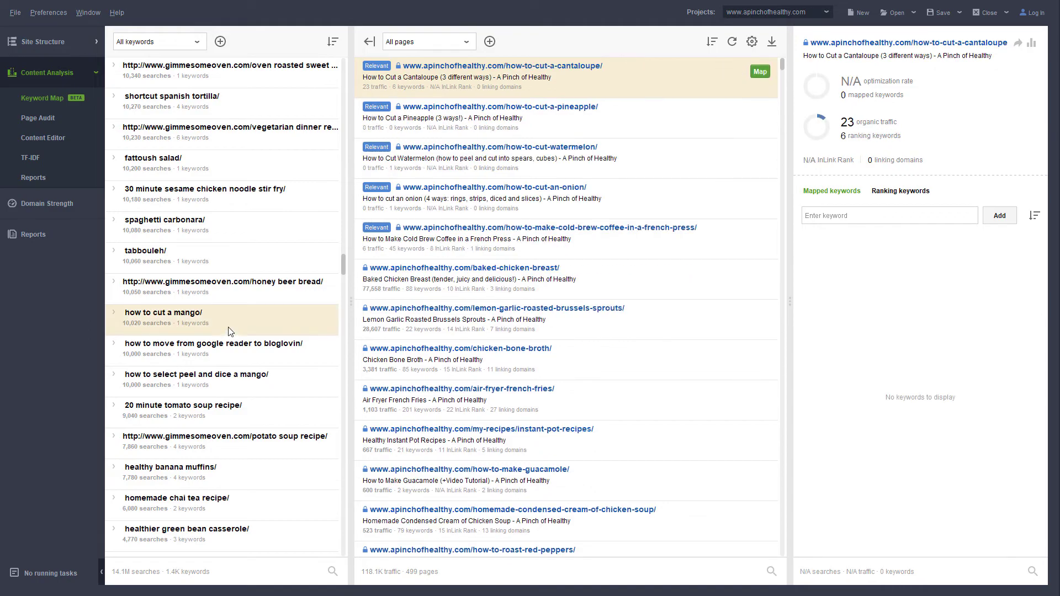
{"action": "right_click", "coordinate": [227, 327]}
{"action": "left_click", "coordinate": [251, 412]}
{"action": "left_click", "coordinate": [202, 324]}
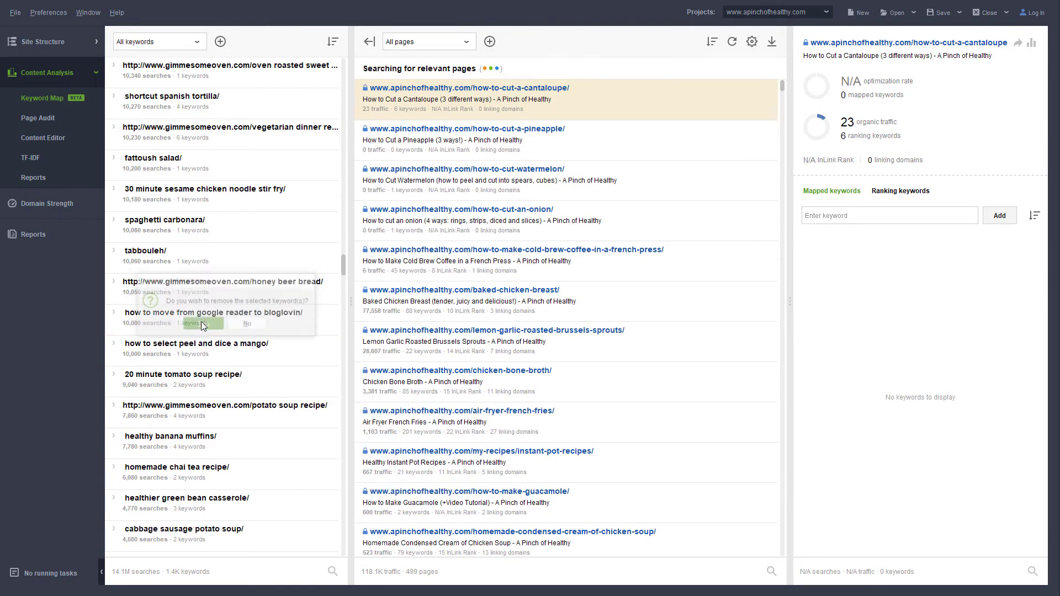